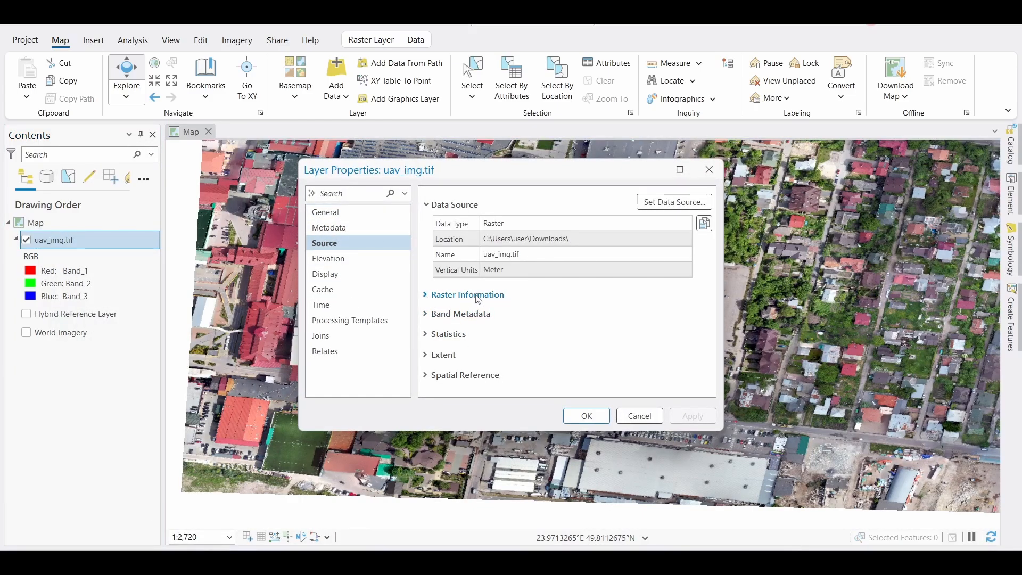
Check the uncompressed size of uav_img.tif in its raster information, and close the layer properties.
click(426, 296)
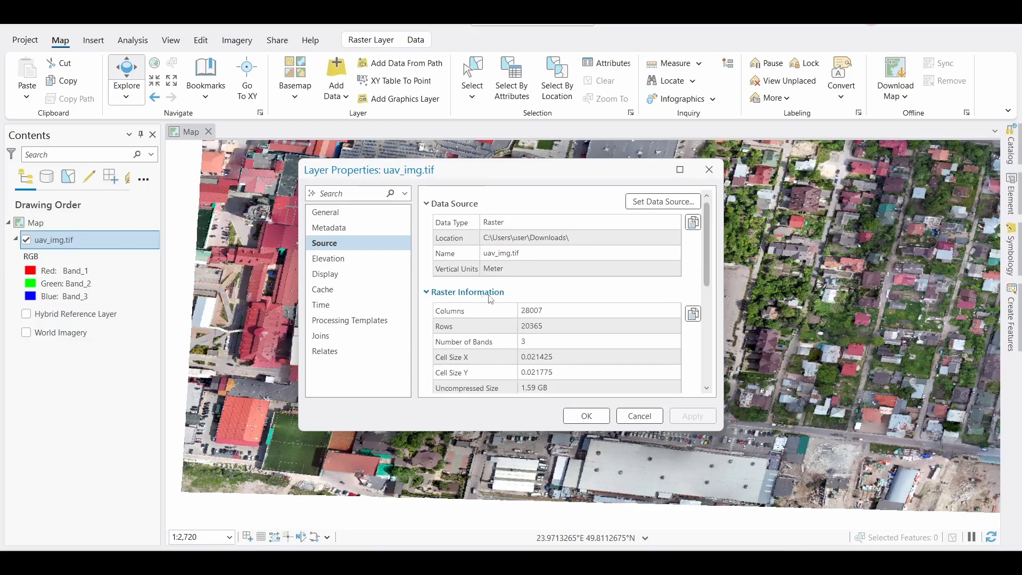
scroll(495, 298, down, 1)
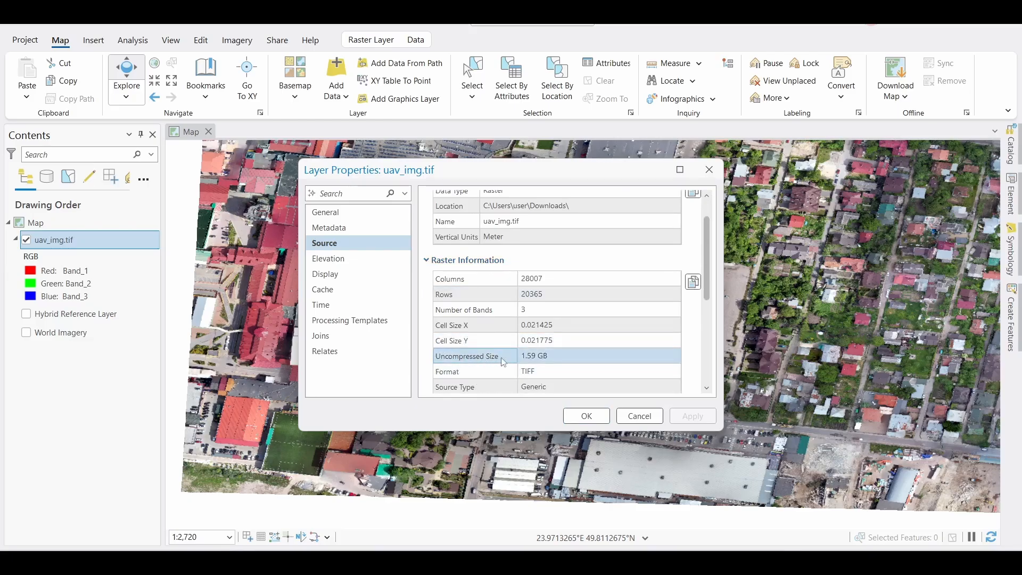
click(535, 356)
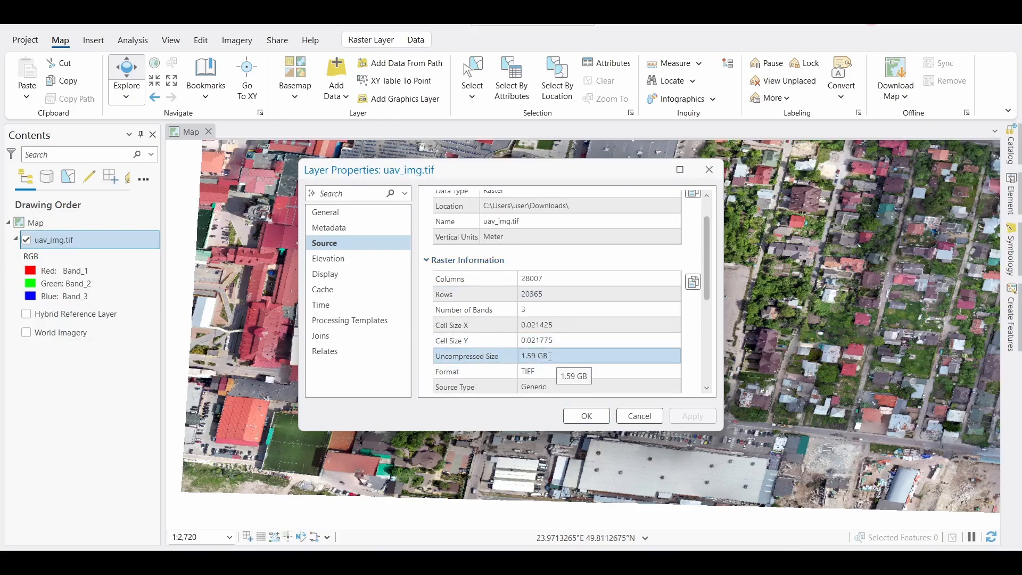
click(555, 357)
drag(555, 357, 539, 354)
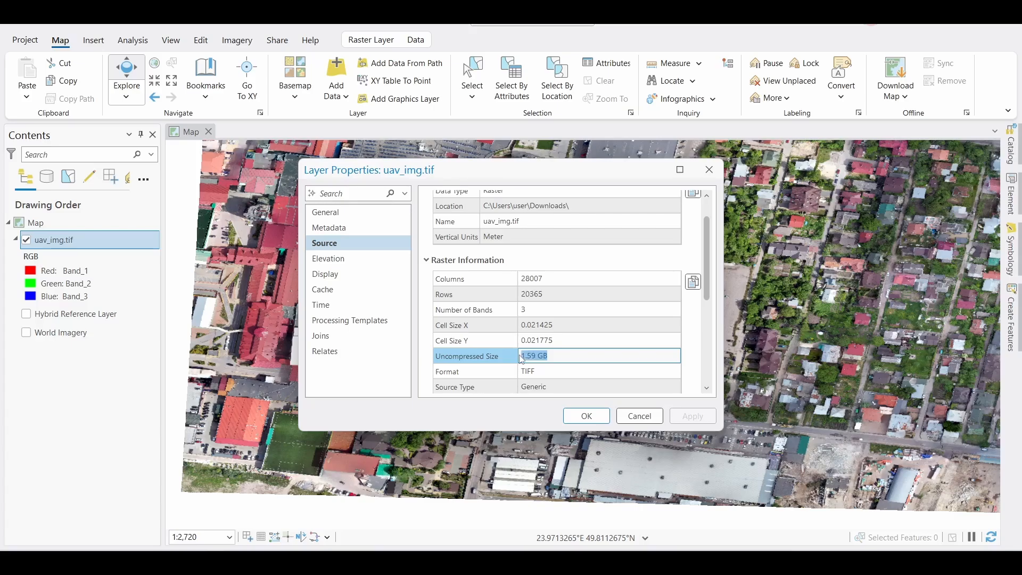
click(709, 169)
drag(647, 281, 637, 319)
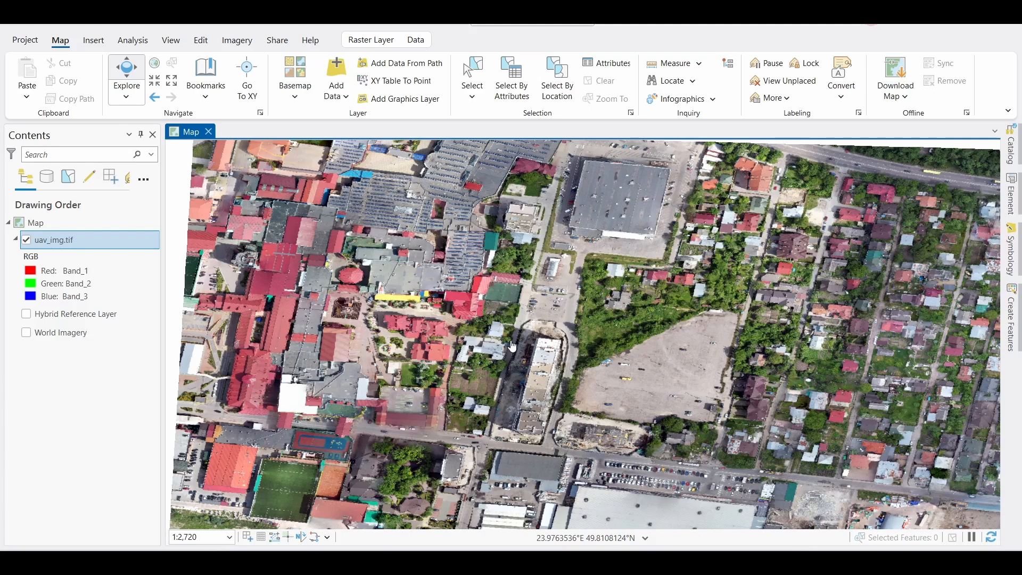
Start a raster export of uav_img.tif with the output named uav_image_compressed in the Downloads folder.
right_click(62, 245)
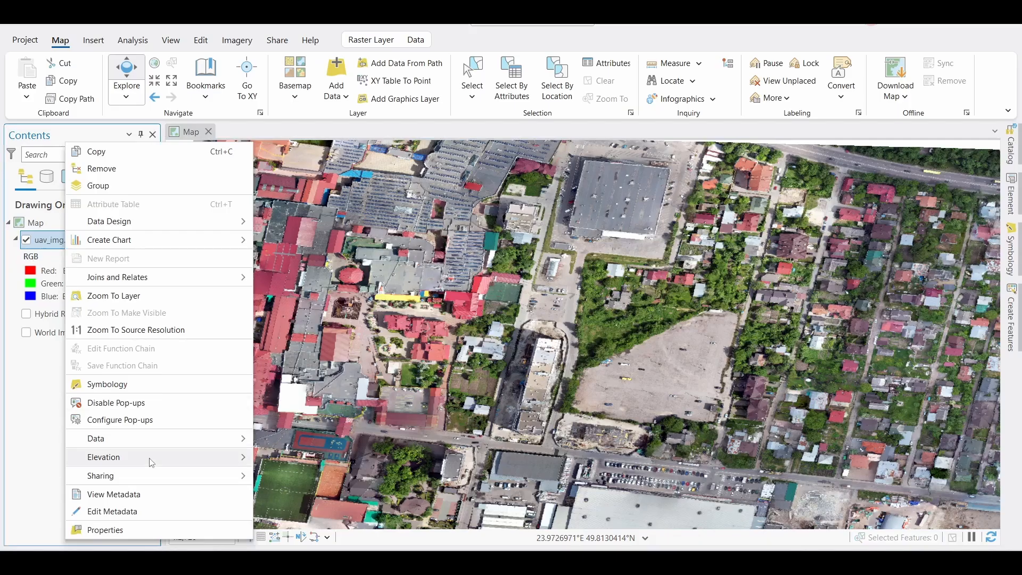
mouse_move(109, 441)
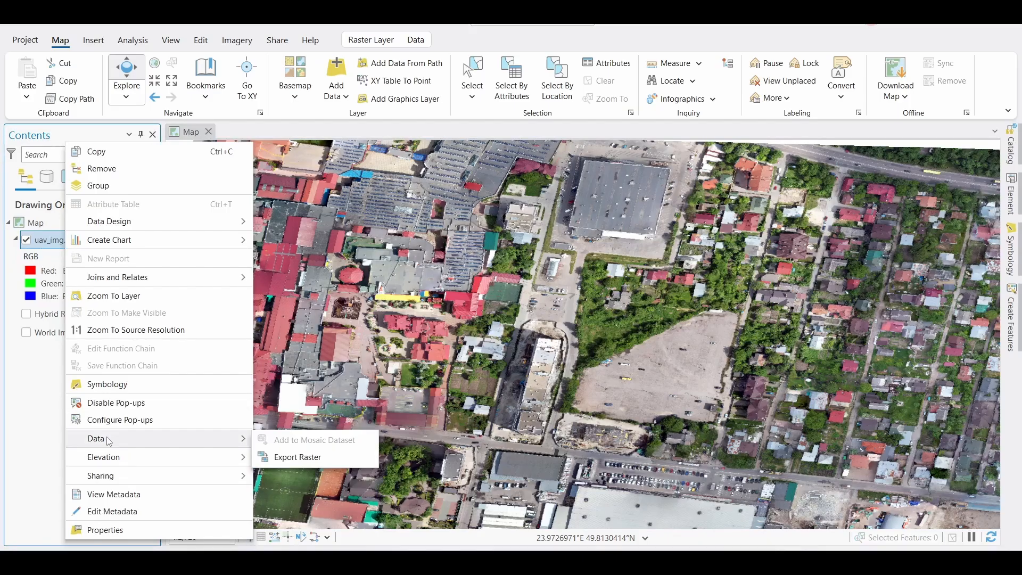
click(299, 457)
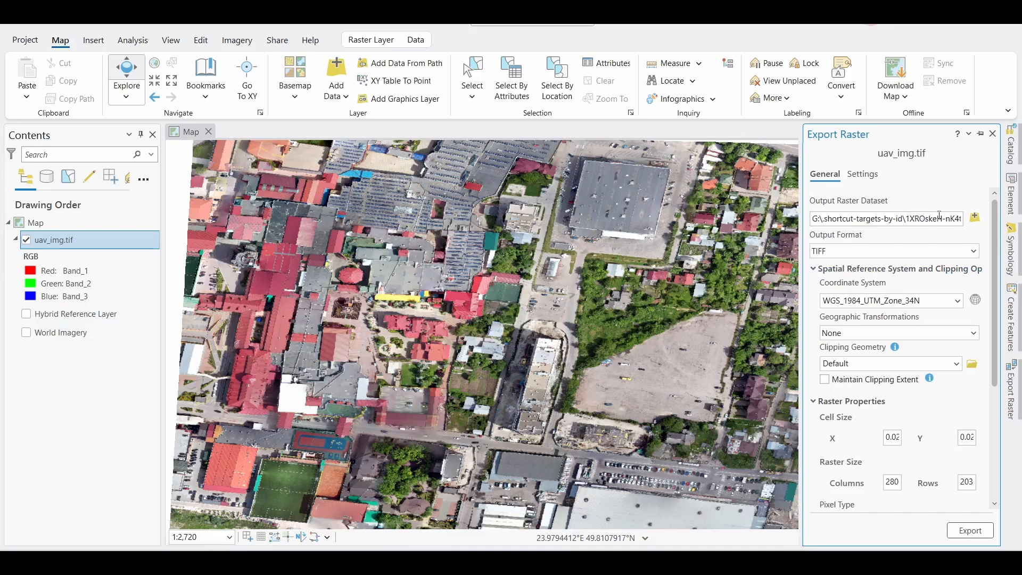
click(974, 219)
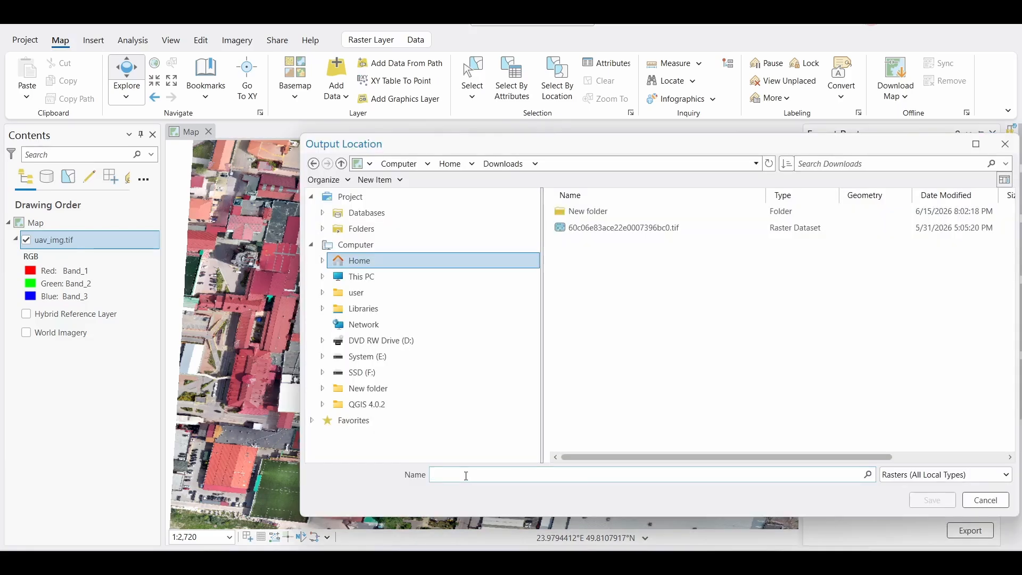
text(uav_image_compressed)
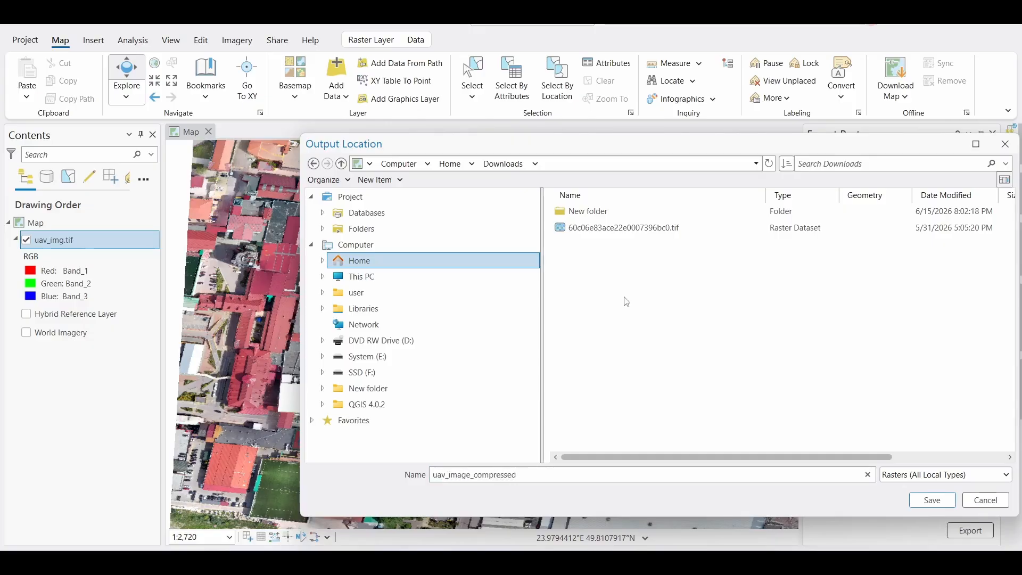
click(932, 503)
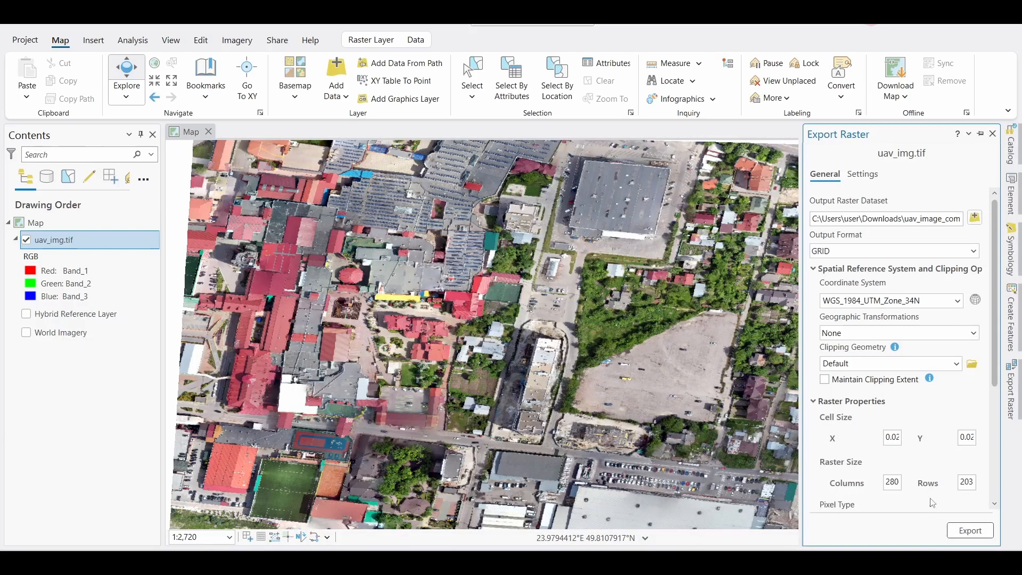
Set the export's output format to TIFF and its pixel type to 8 Bit Unsigned.
click(881, 257)
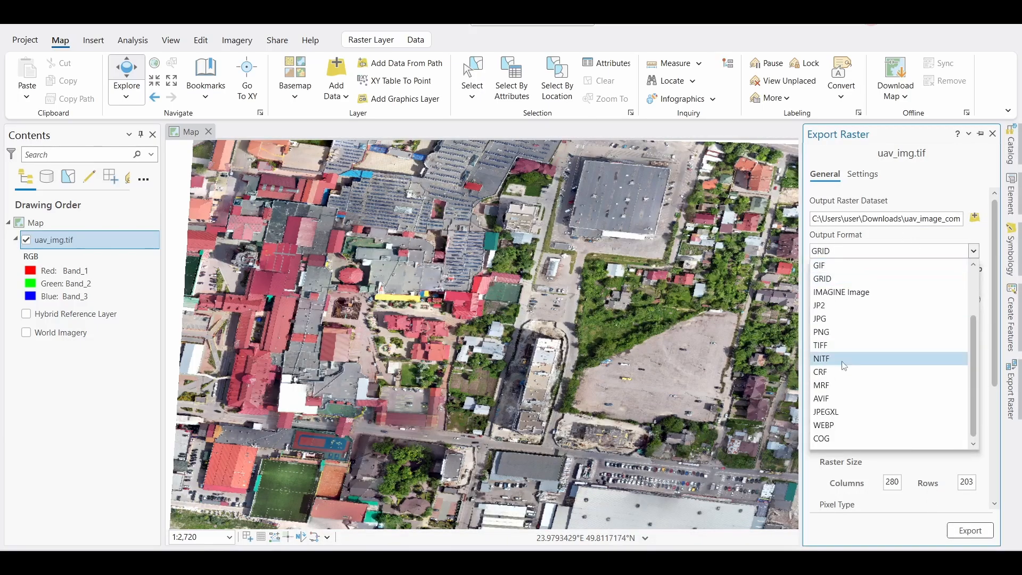
click(828, 347)
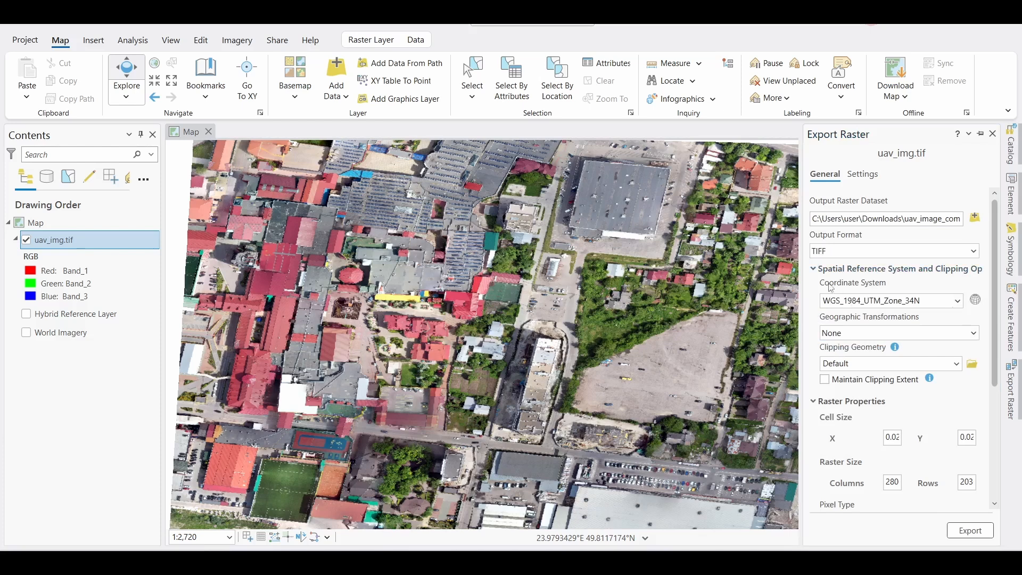
drag(793, 279, 784, 279)
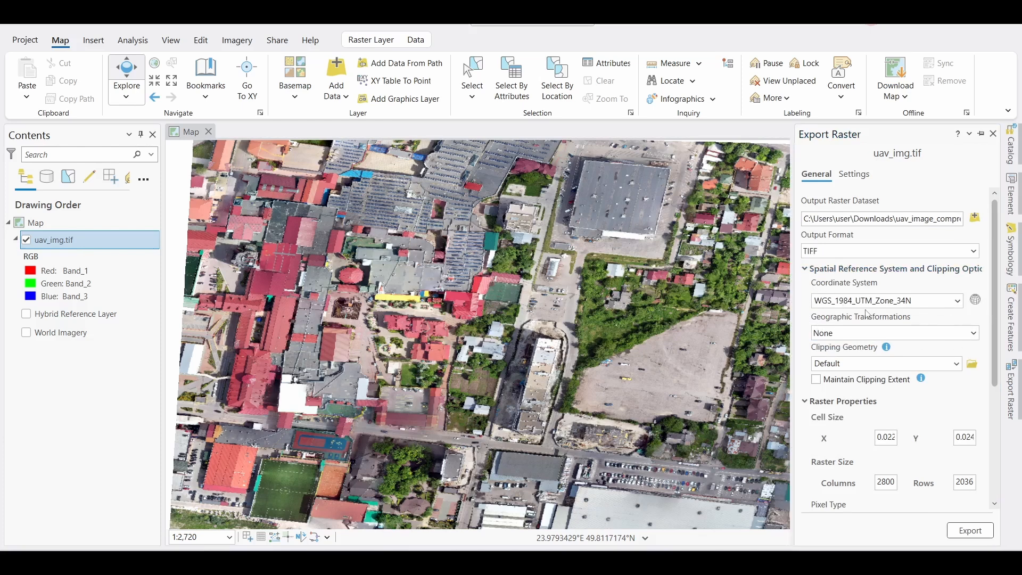
drag(995, 309, 992, 361)
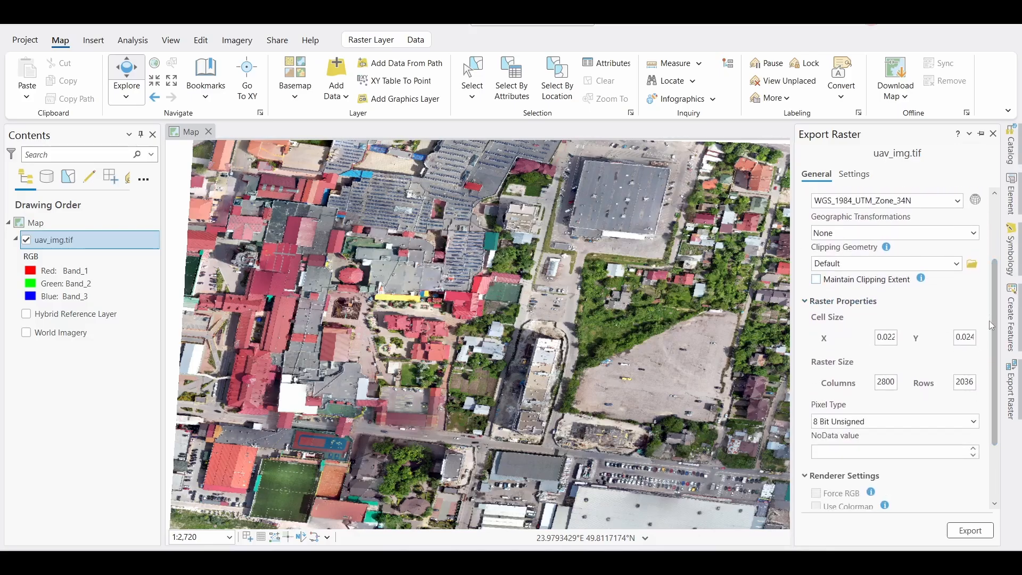
drag(995, 297, 994, 350)
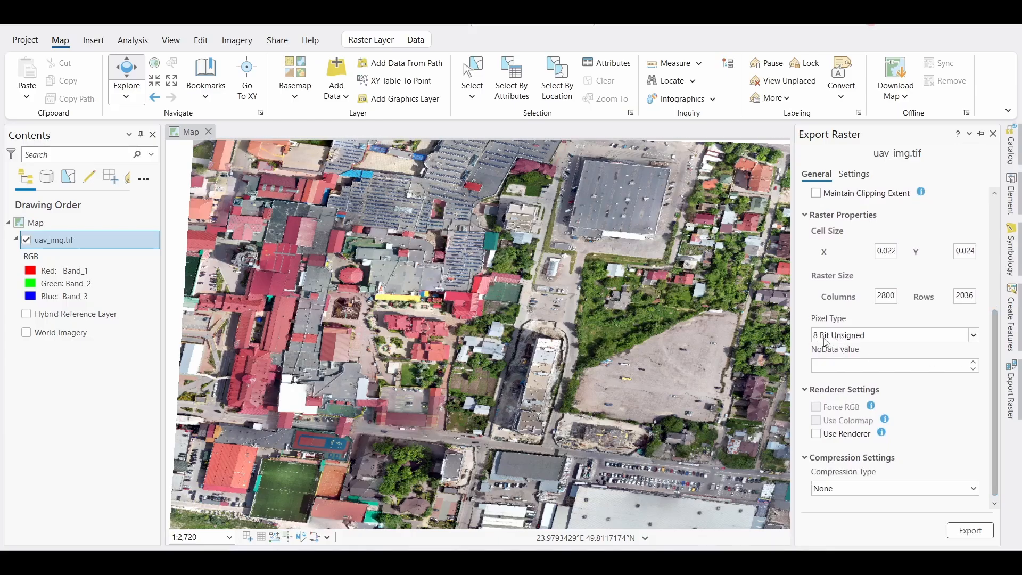
click(840, 340)
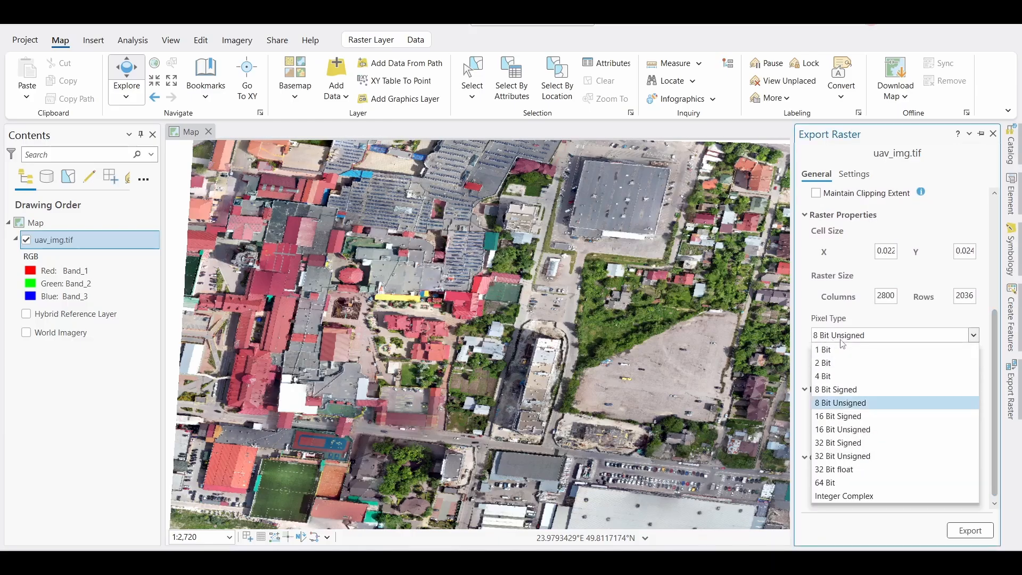
click(864, 407)
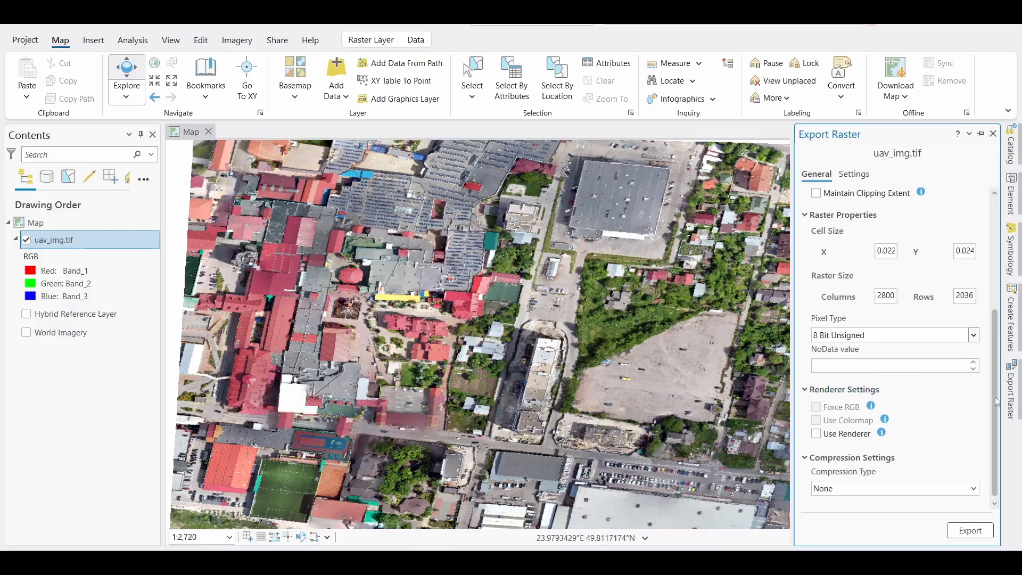
Choose LZW compression, export the raster, and close the export settings.
click(841, 490)
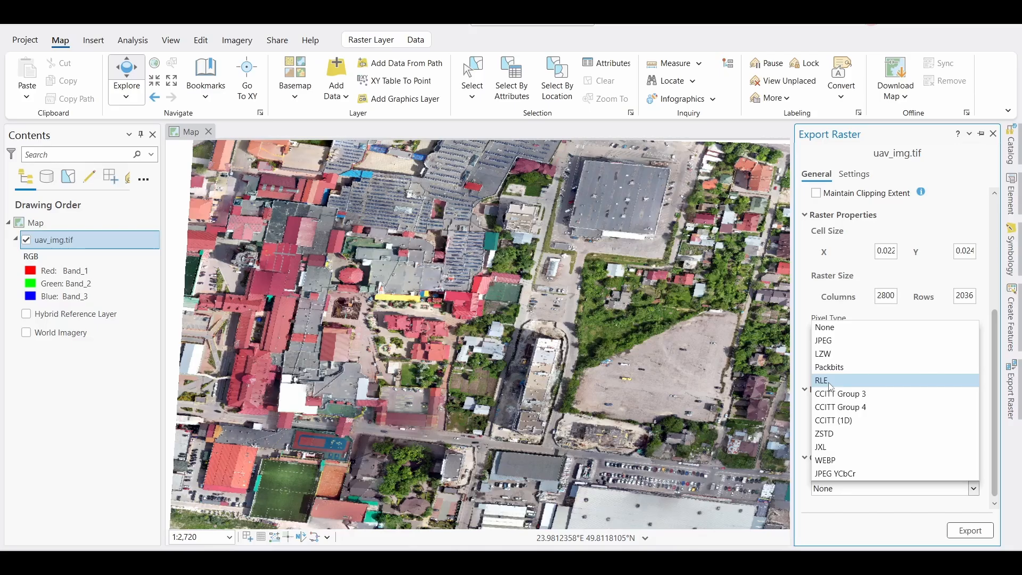
click(835, 357)
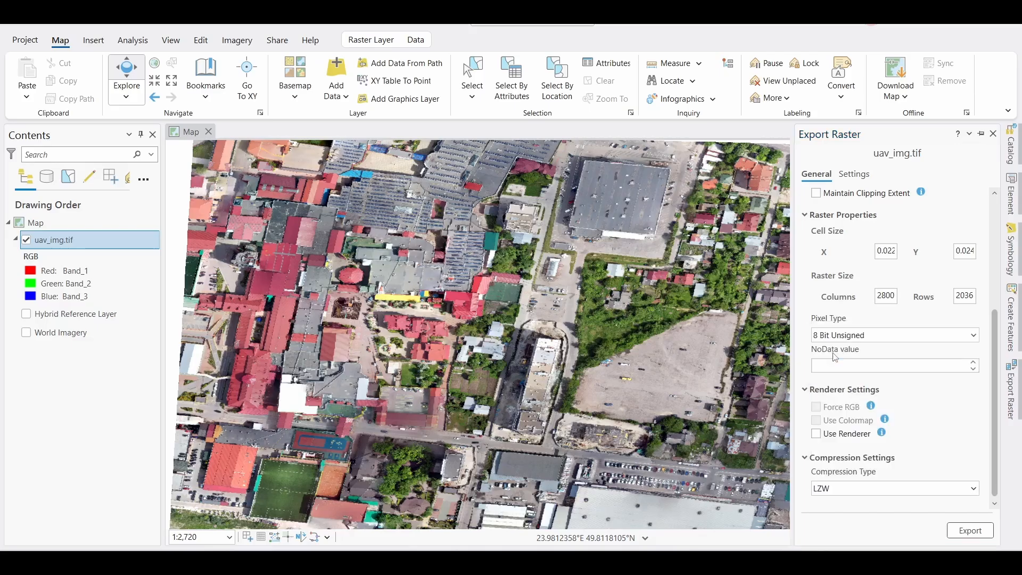
click(972, 531)
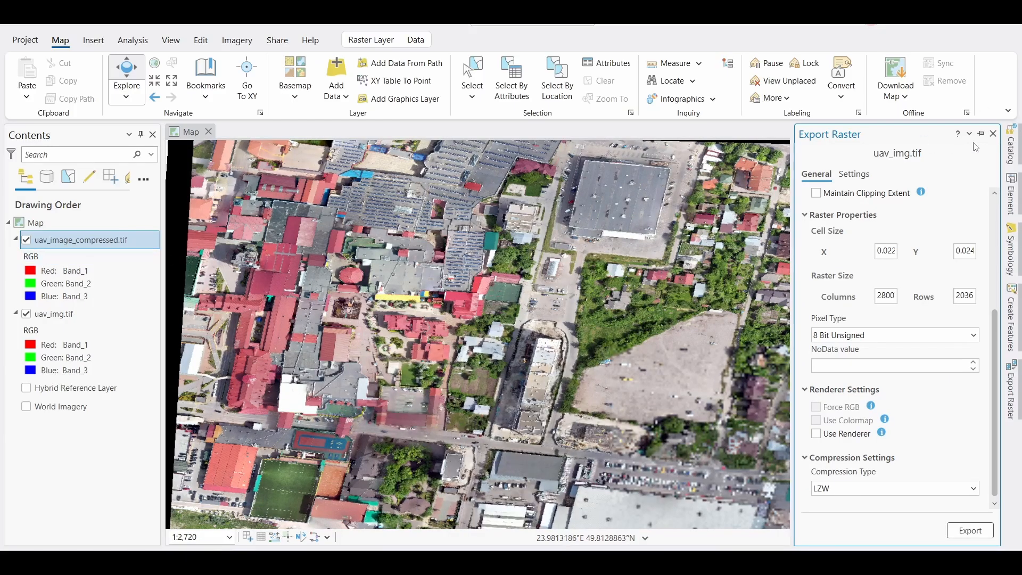
click(993, 133)
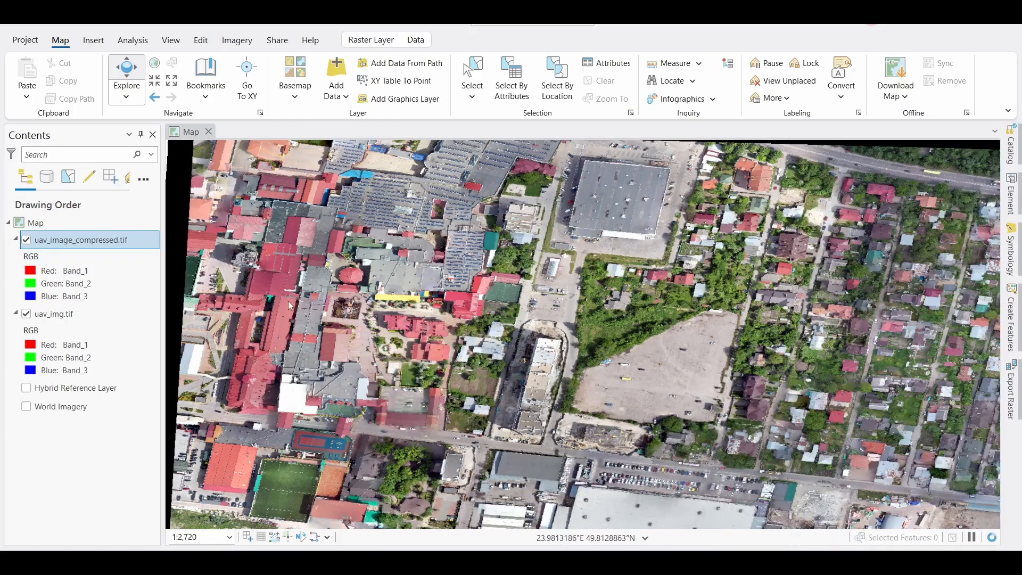
Hide the original uav_img.tif layer and examine the image detail of uav_image_compressed.tif up close across the map.
click(27, 314)
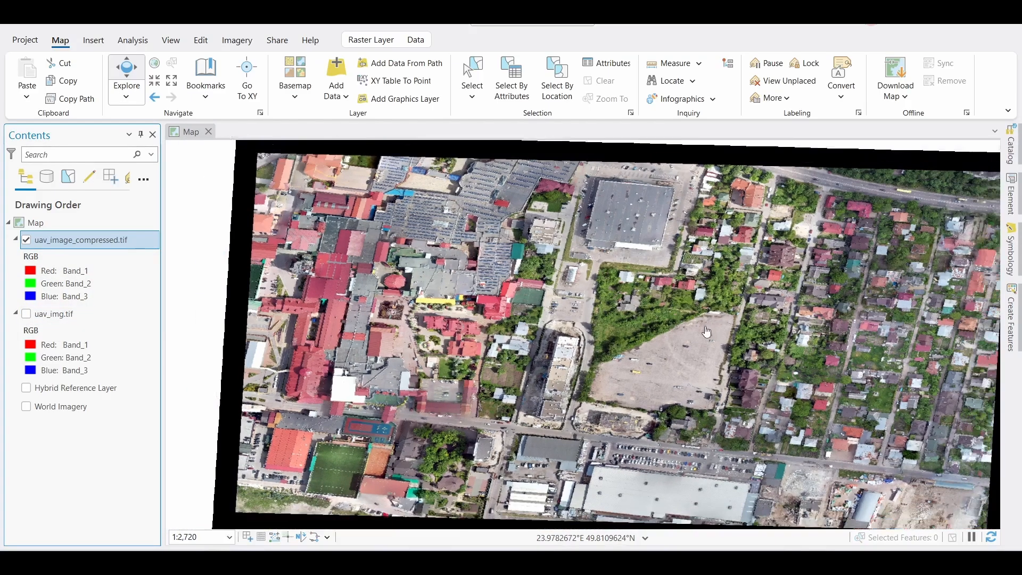
scroll(716, 364, up, 1)
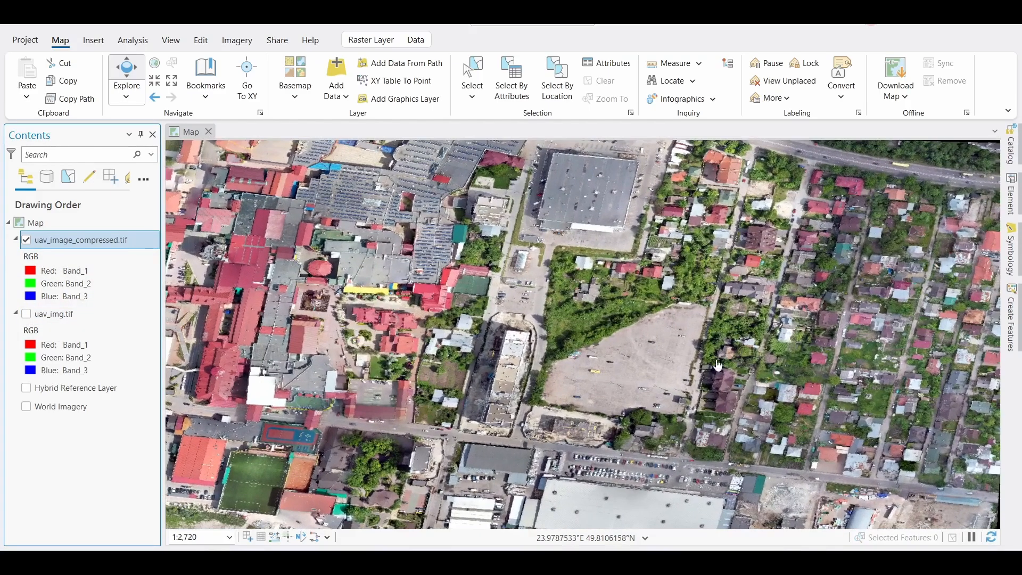
scroll(682, 367, down, 1)
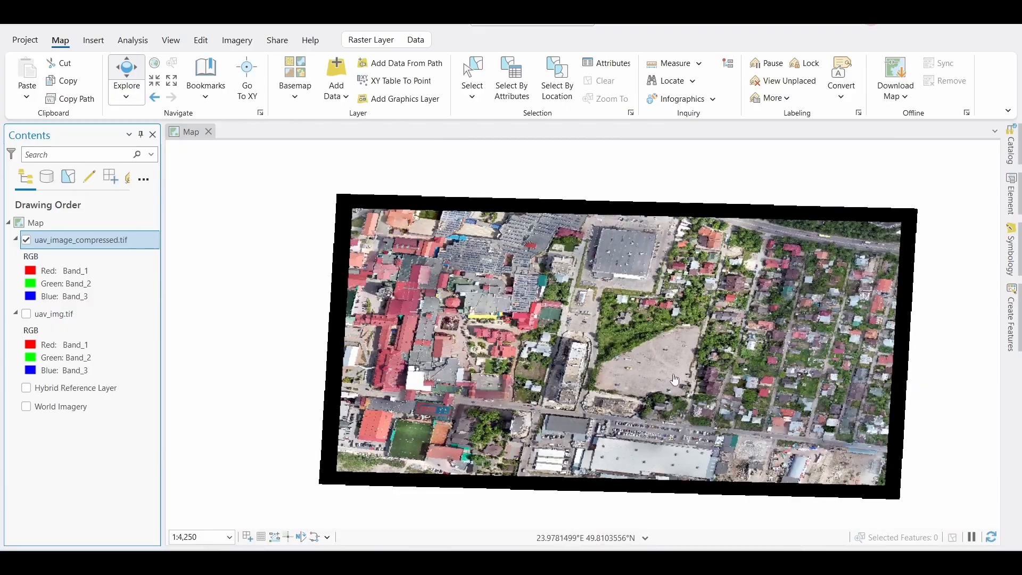
scroll(623, 366, up, 1)
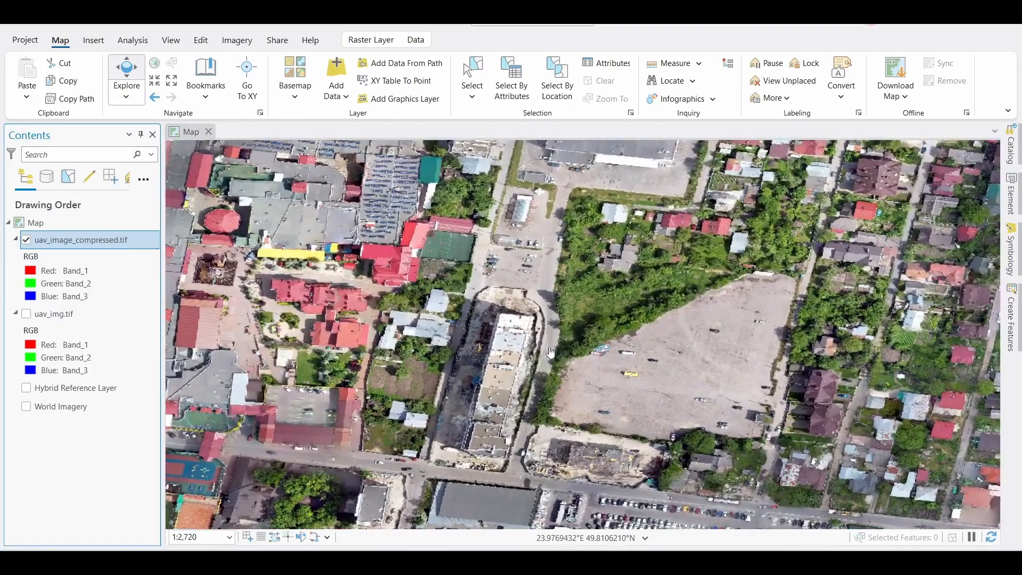
scroll(529, 351, up, 2)
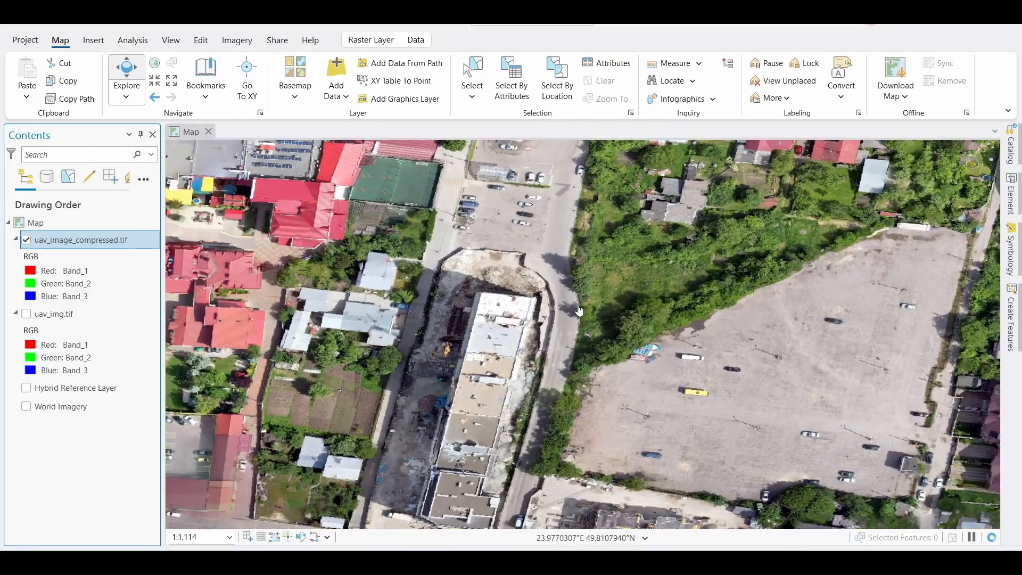
scroll(579, 309, up, 2)
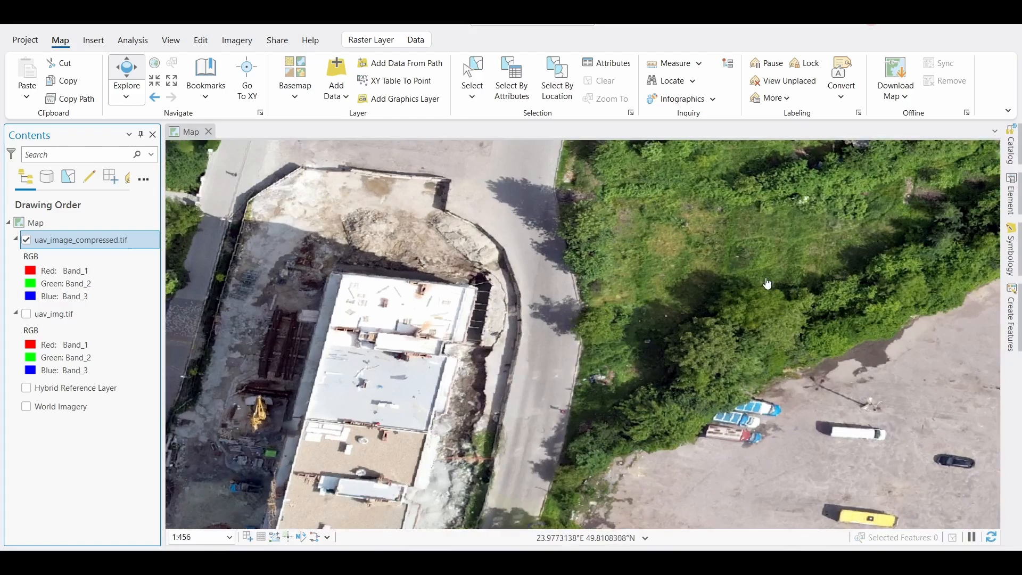
drag(820, 274, 634, 408)
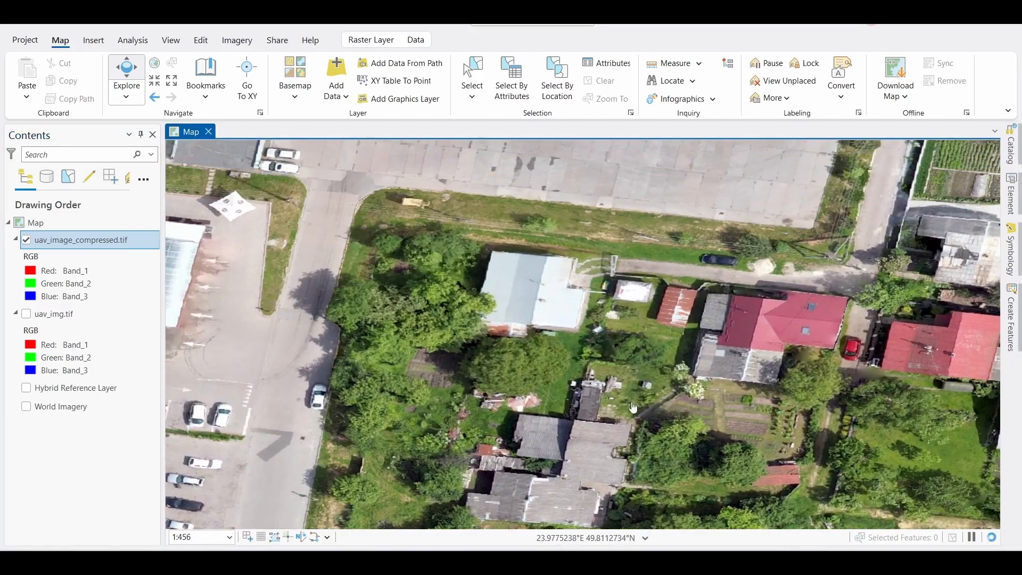
drag(622, 282, 777, 388)
drag(645, 310, 790, 389)
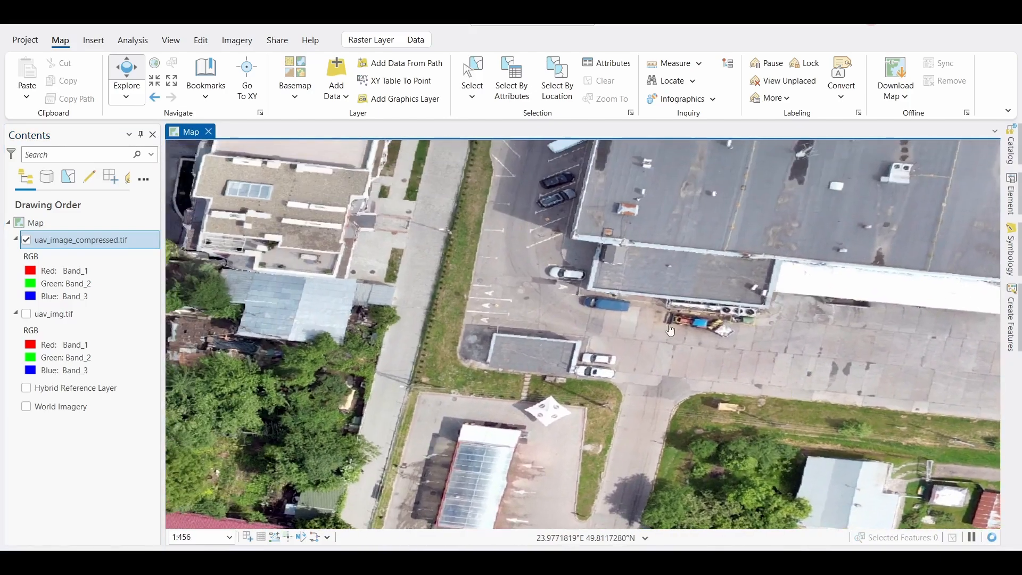
scroll(671, 330, down, 3)
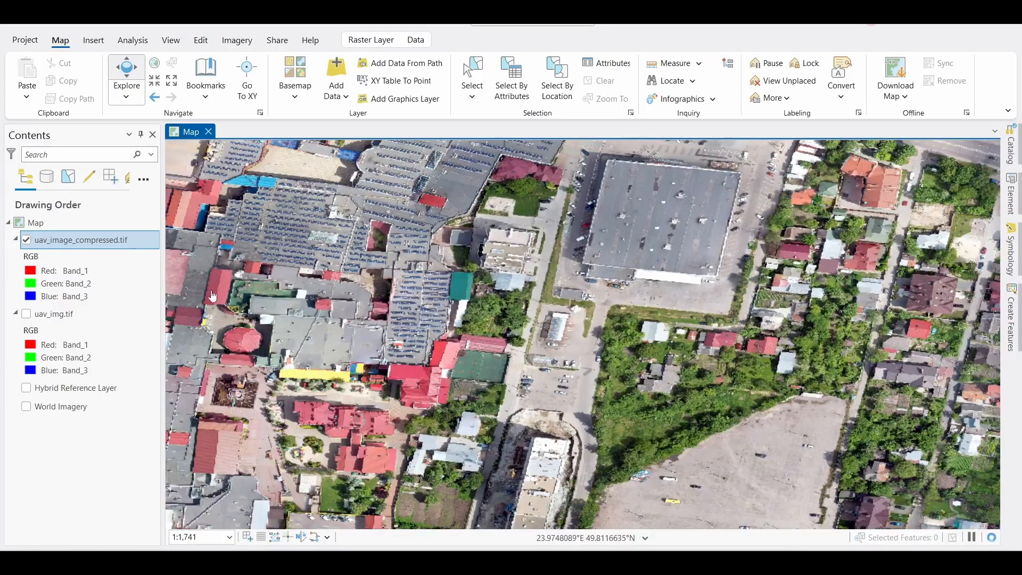
Check the uncompressed size of uav_image_compressed.tif in the raster information of its layer properties.
right_click(77, 245)
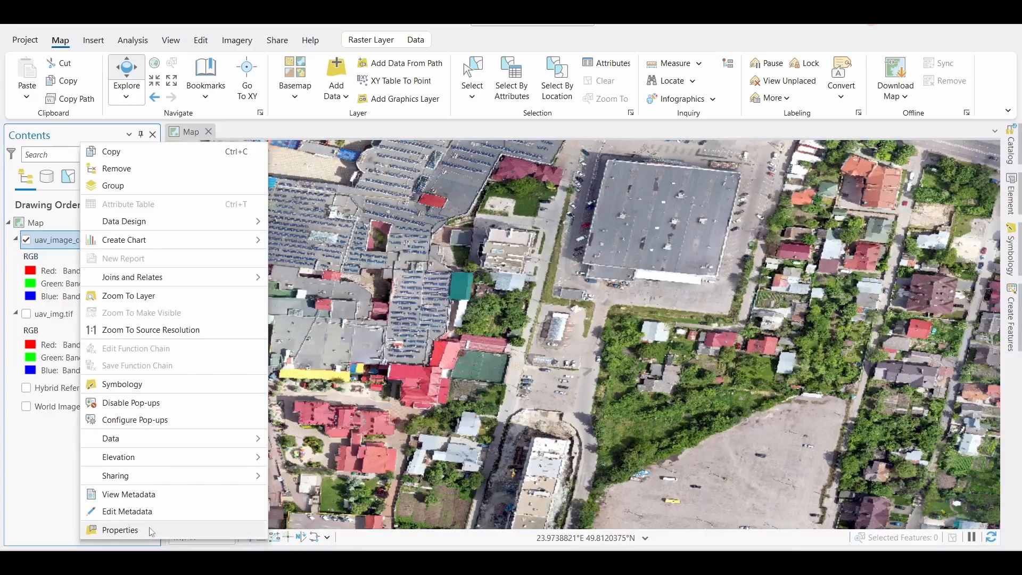
click(120, 530)
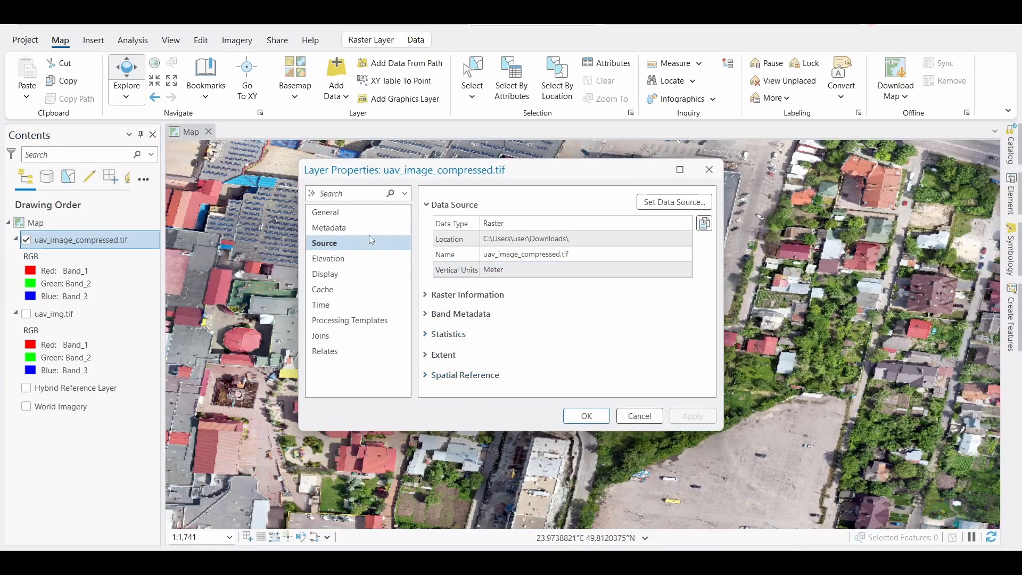
click(425, 296)
scroll(527, 298, down, 1)
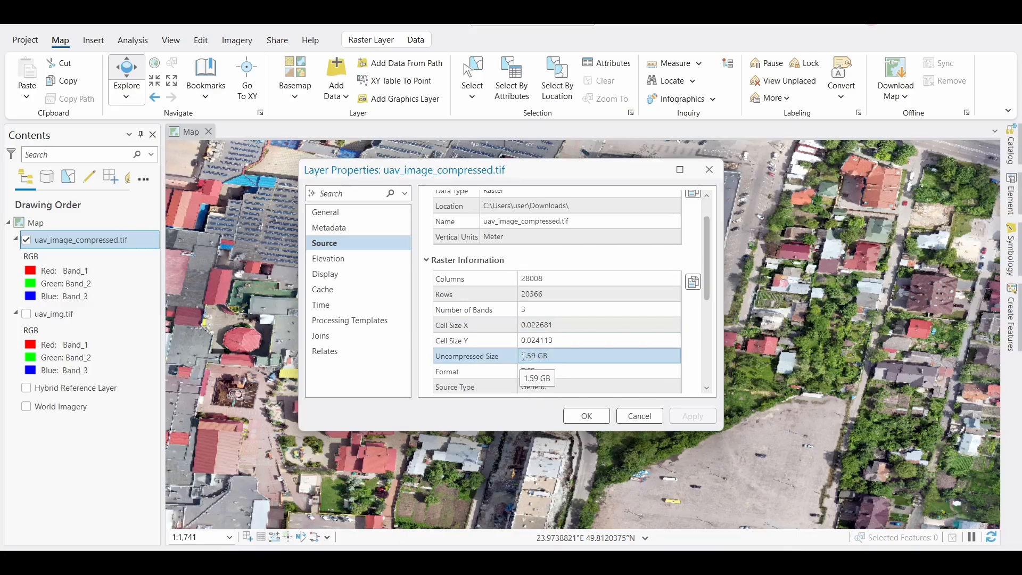
click(554, 355)
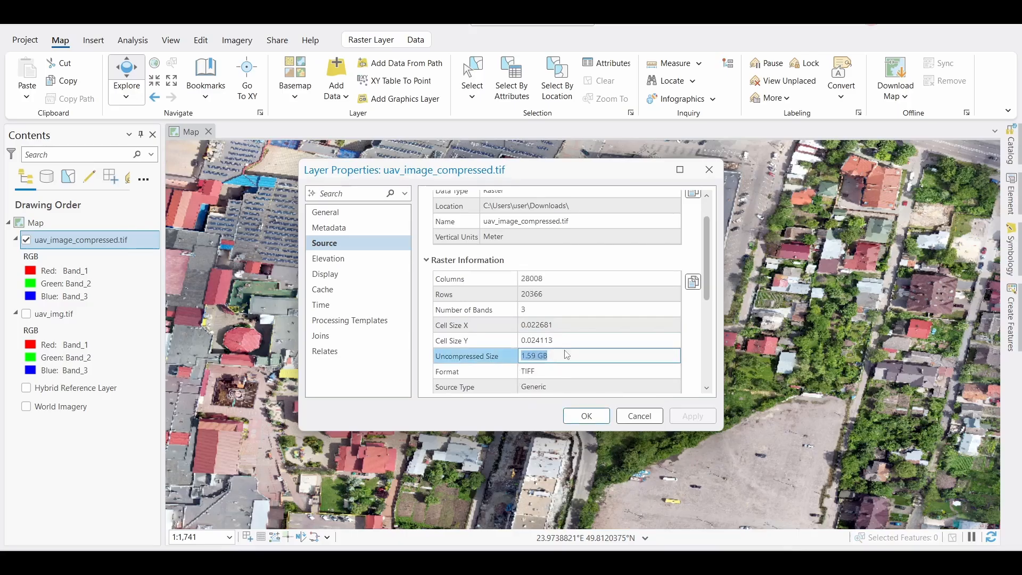
Review the pixel type, pyramids and compression in the raster information of uav_image_compressed.tif, and close the layer properties.
scroll(567, 350, down, 3)
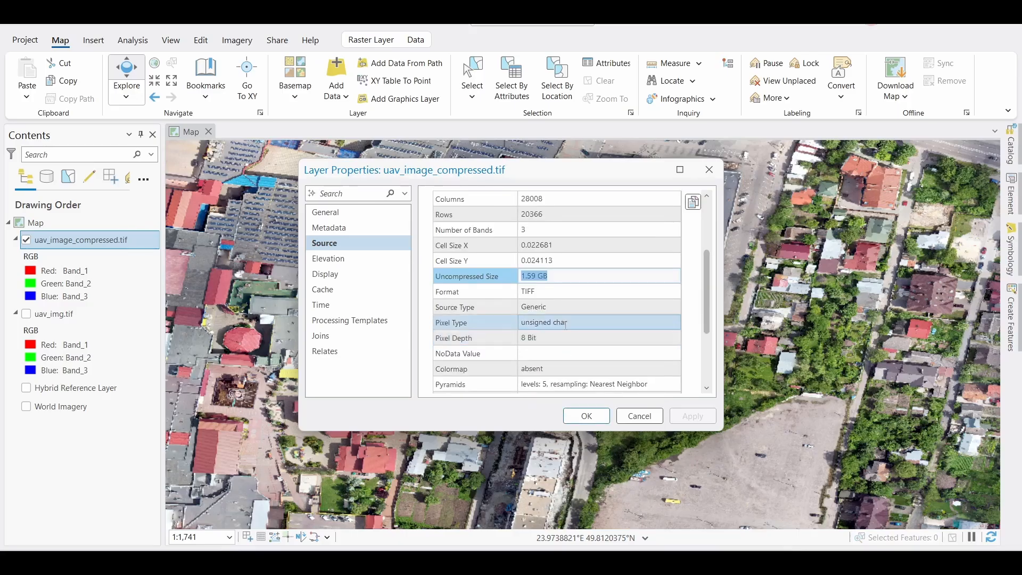
scroll(567, 320, down, 4)
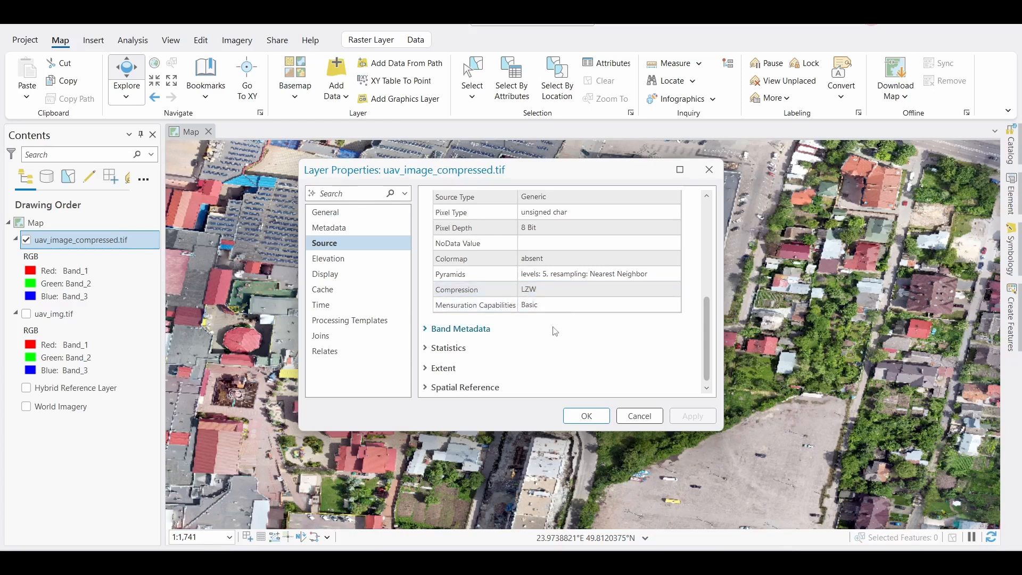
scroll(552, 327, up, 5)
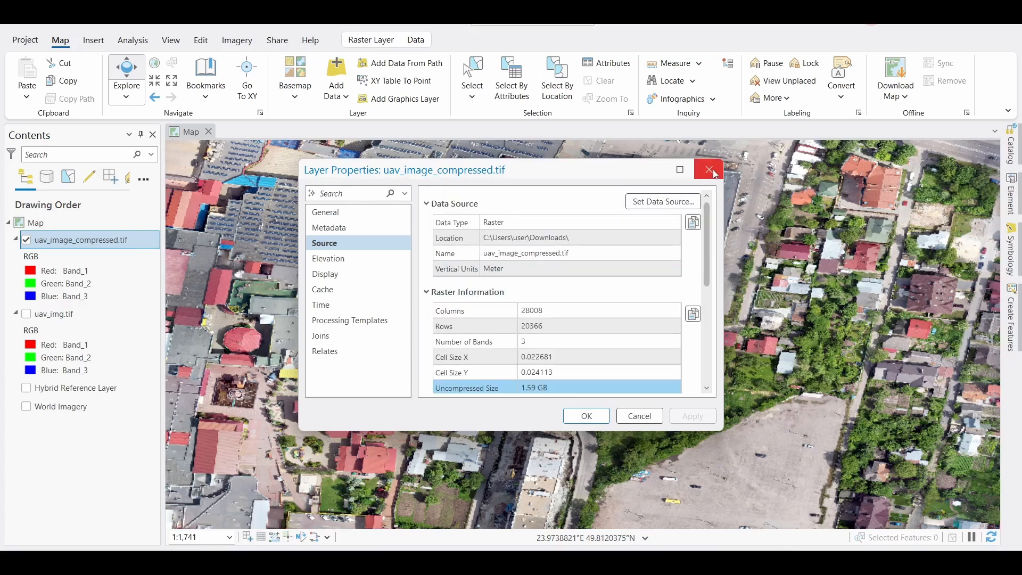
click(709, 170)
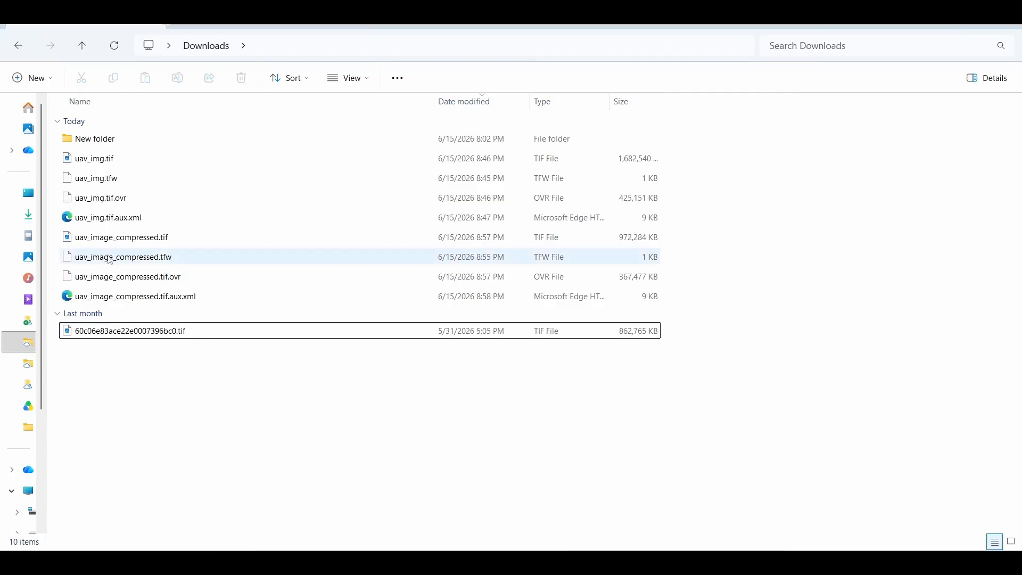
In File Explorer's Downloads folder, check the size on the drive of uav_image_compressed.tif in its file properties.
click(86, 243)
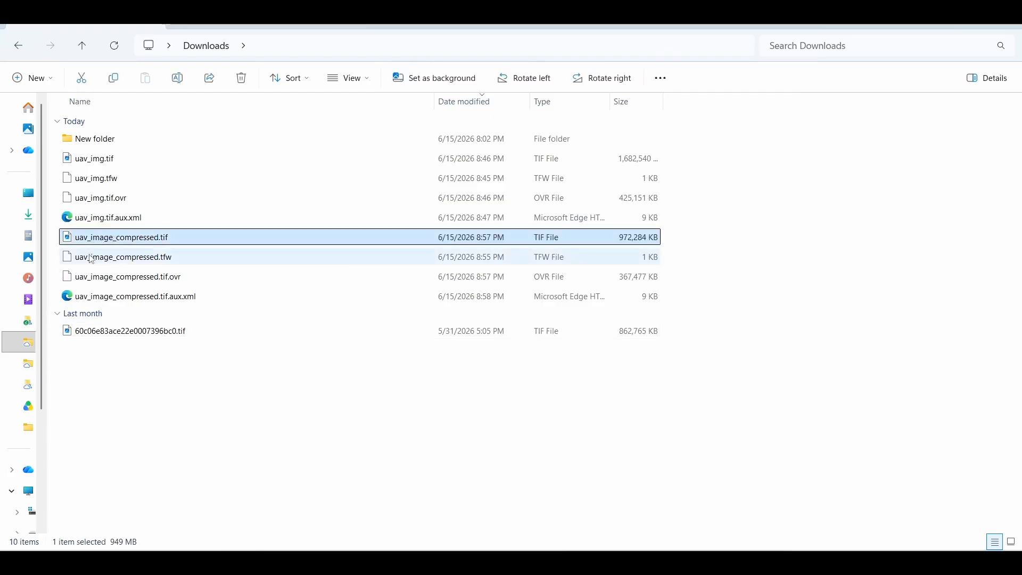
right_click(130, 242)
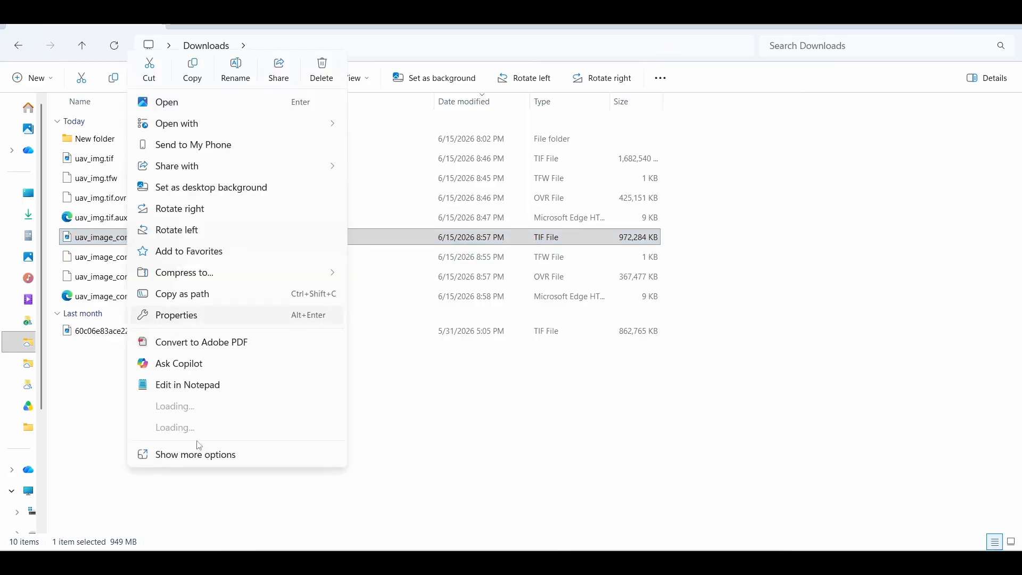
click(187, 315)
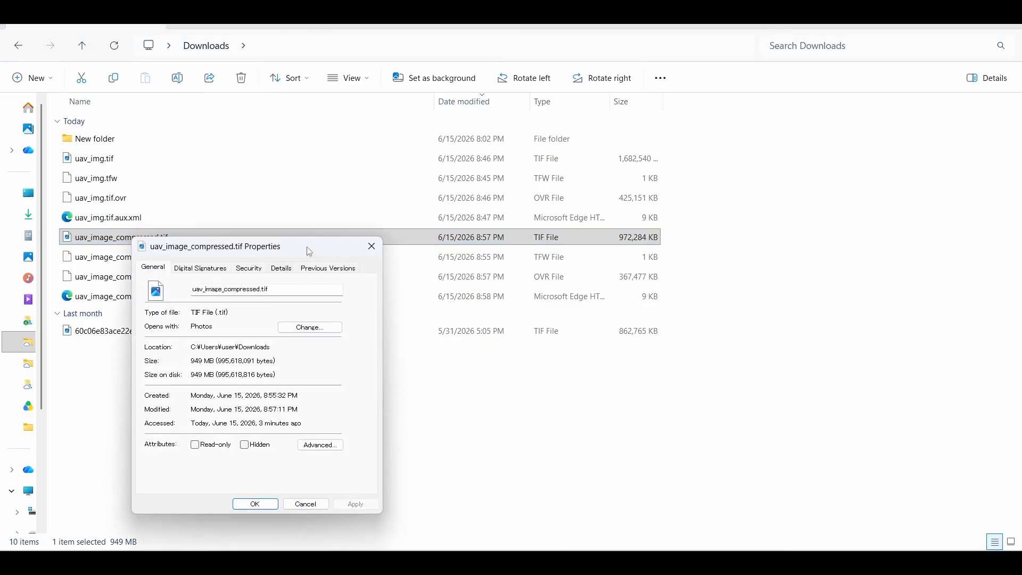
drag(309, 248, 482, 175)
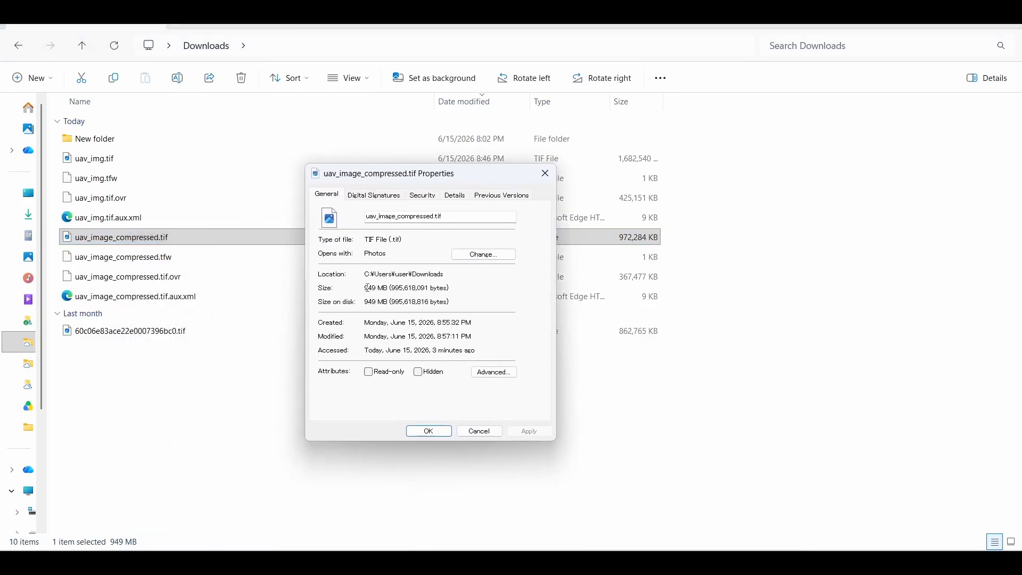
drag(367, 288, 390, 288)
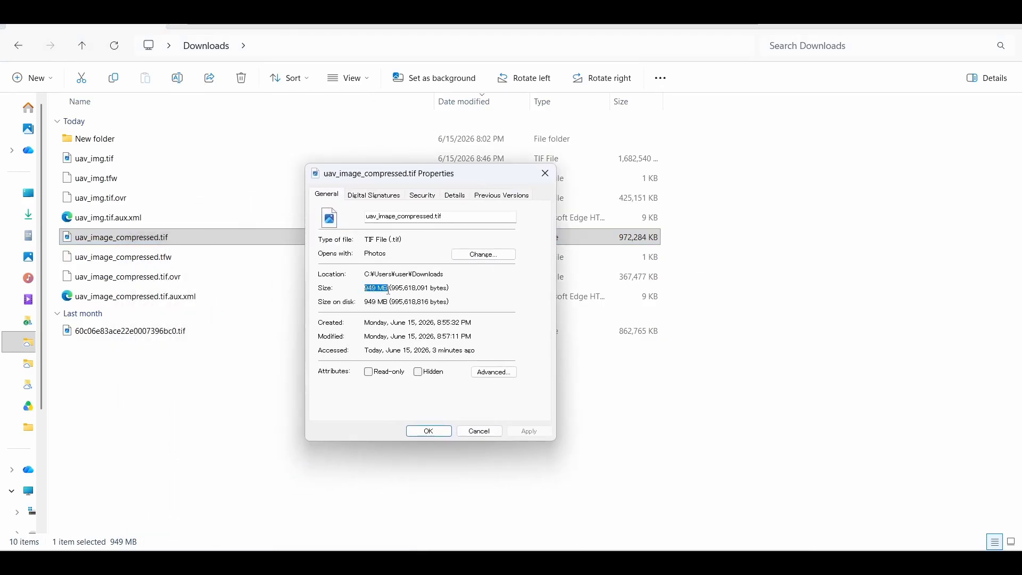